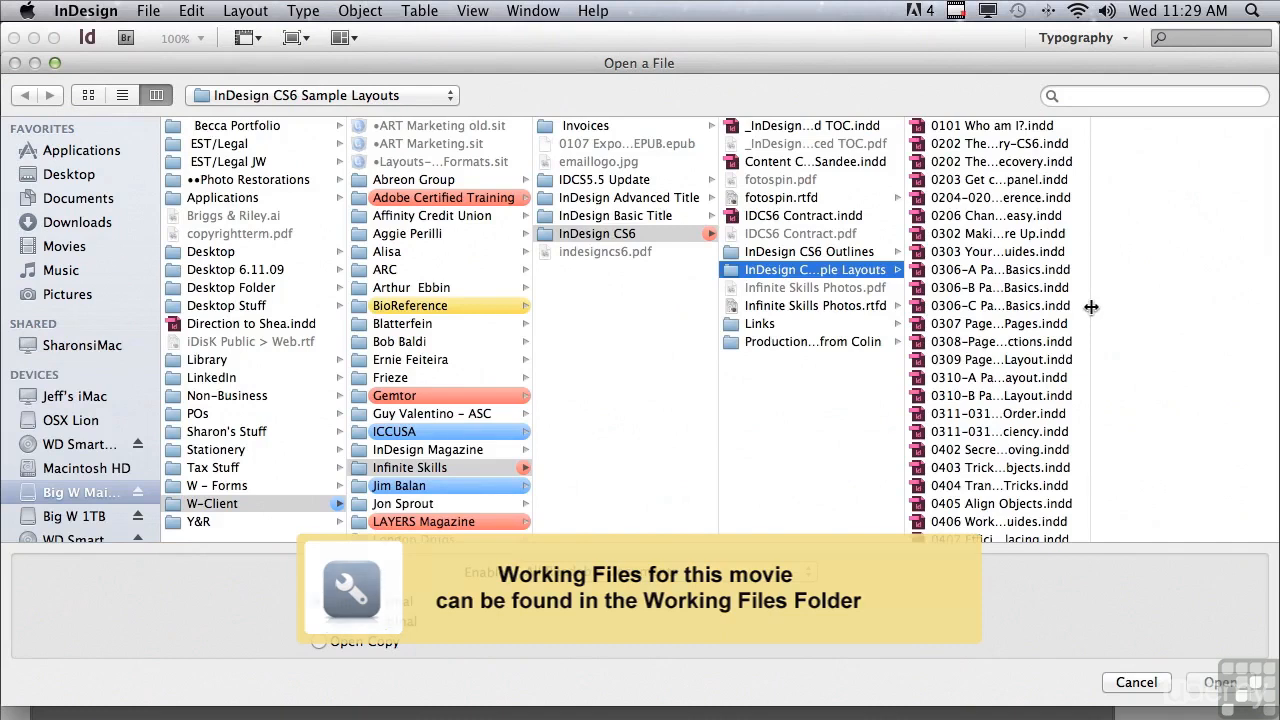
Step: Open the document 0903 Get All Wrapped Up In Text Wraps Part 2.indd from the InDesign CS6 Sample Layouts folder
scroll(1090, 300, "down", 3)
scroll(1090, 300, "down", 10)
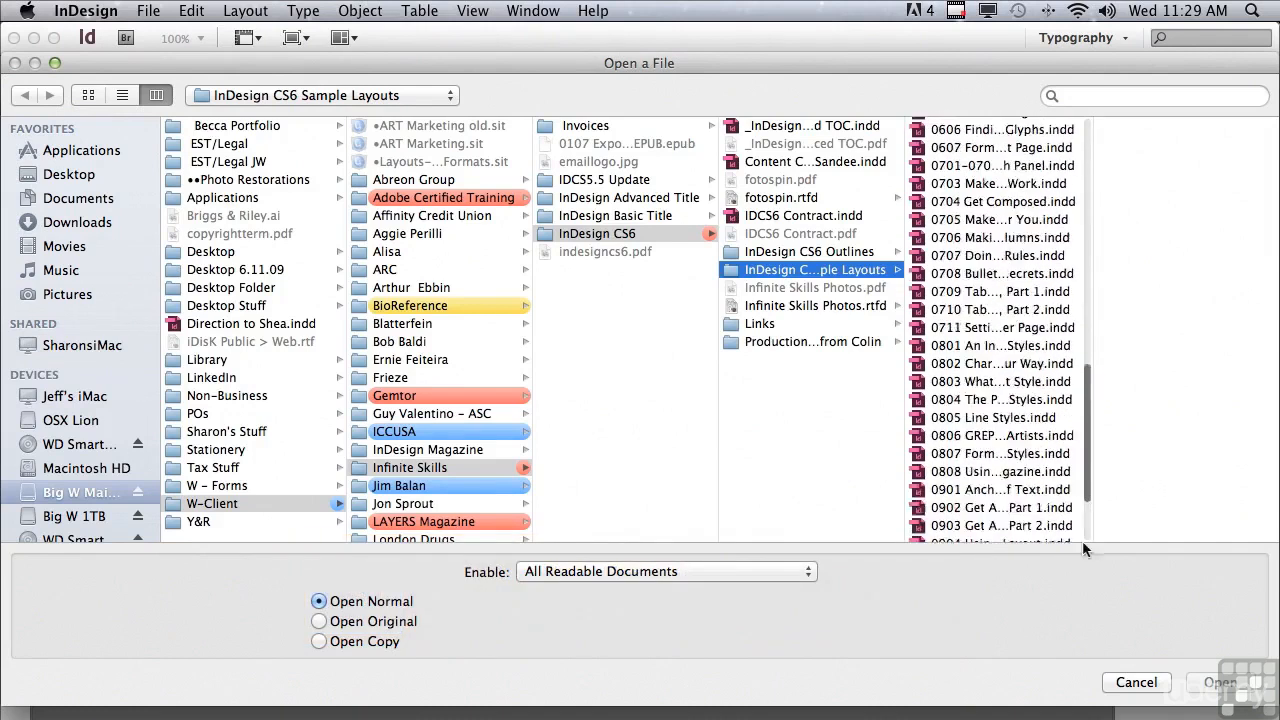
left_click(961, 407)
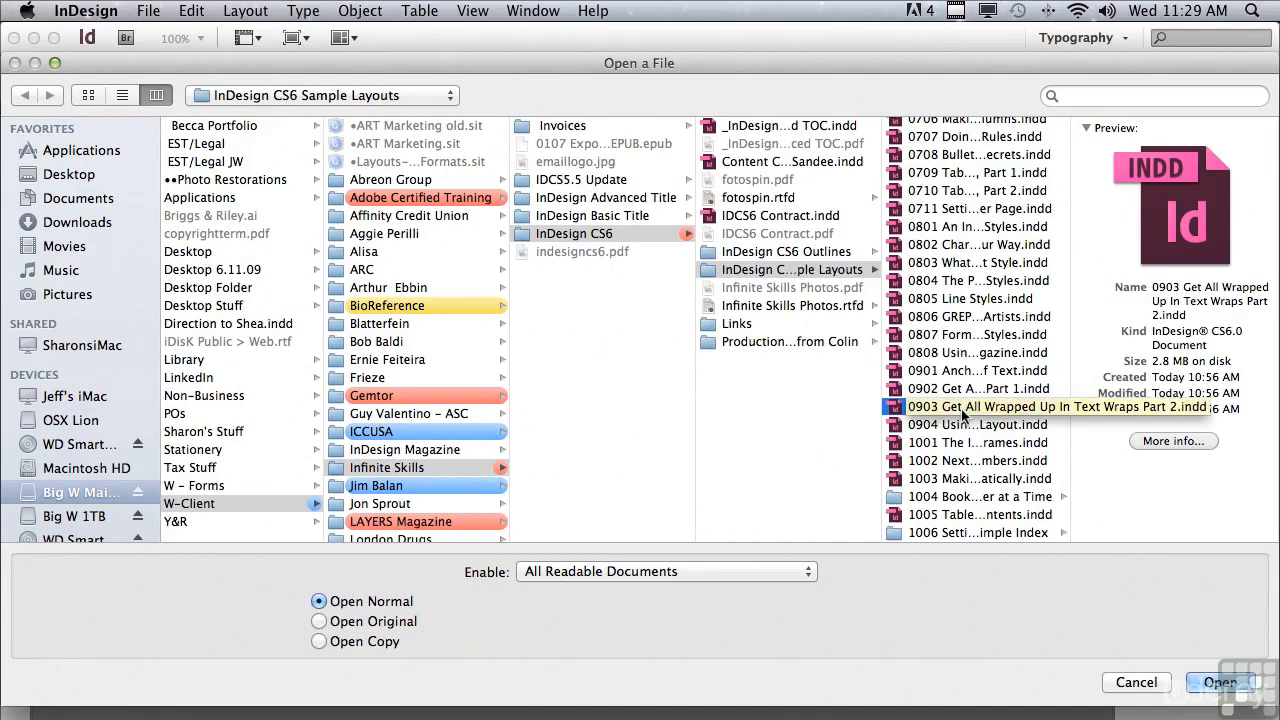
left_click(1216, 682)
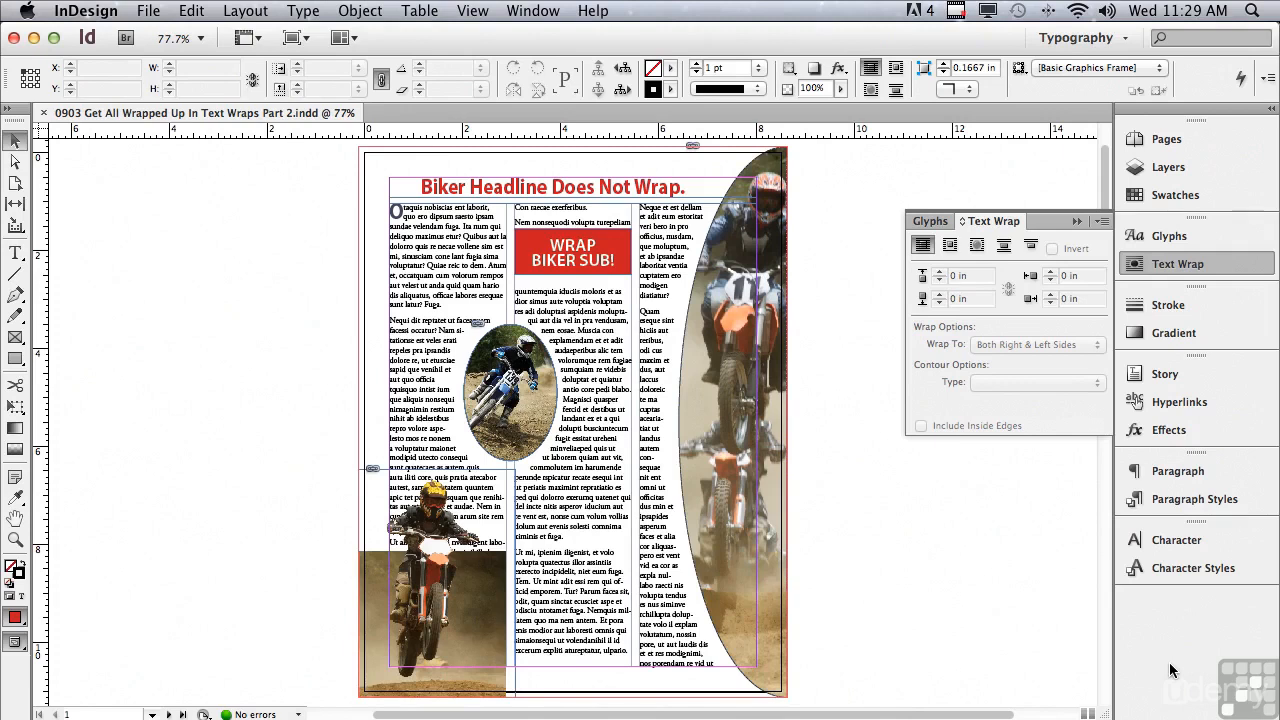
Step: Wrap the text around the object shape of the biker image content at the page's lower left
left_click(422, 597)
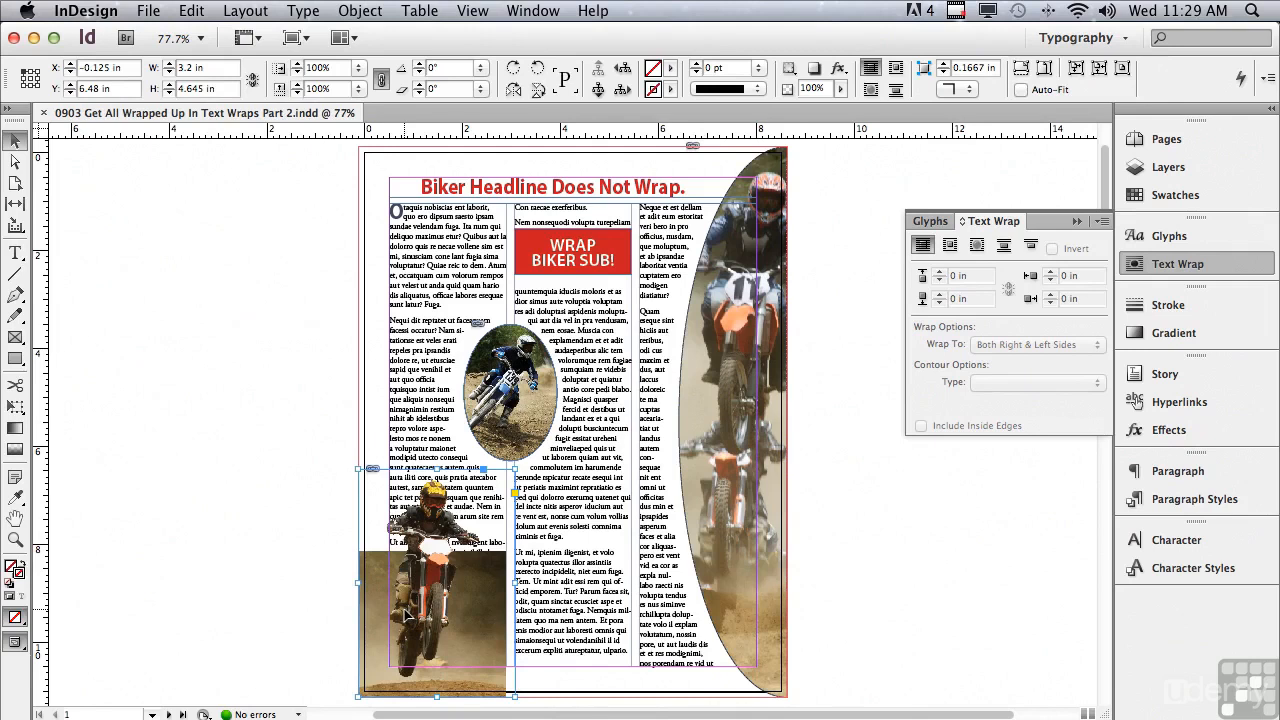
left_click(16, 539)
left_click_drag(342, 434, 800, 670)
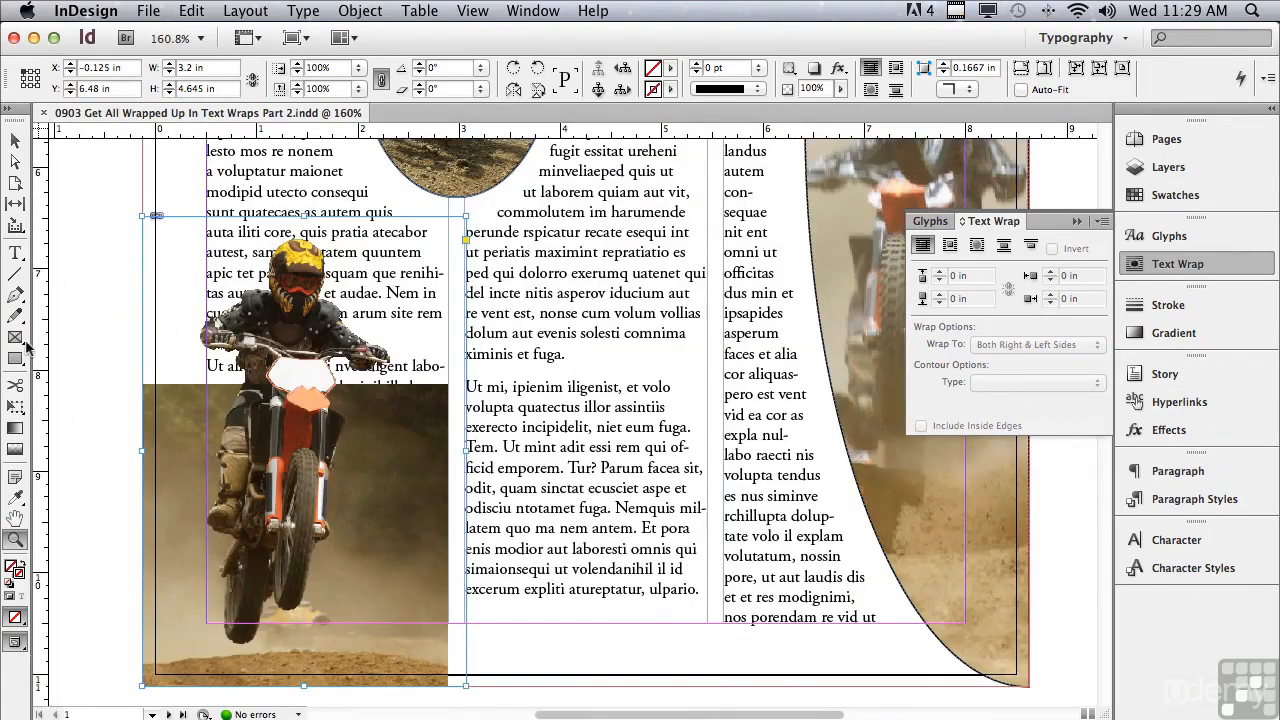
left_click(15, 141)
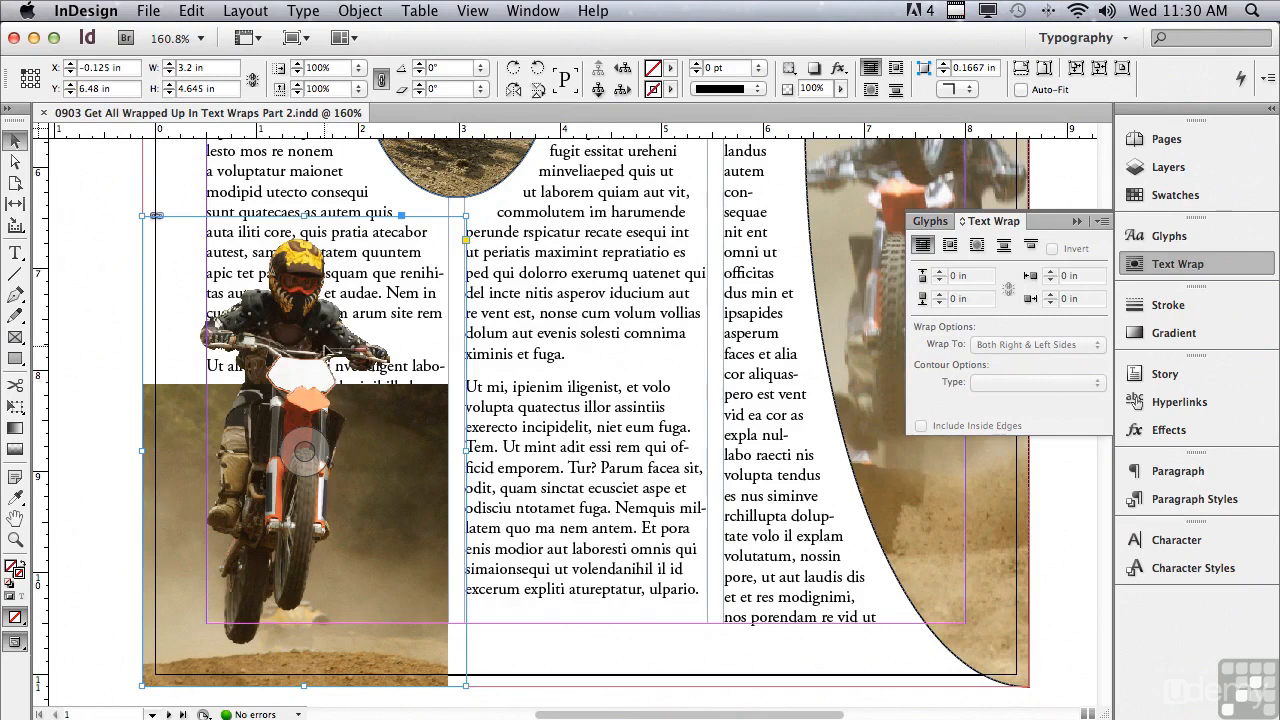
left_click(977, 246)
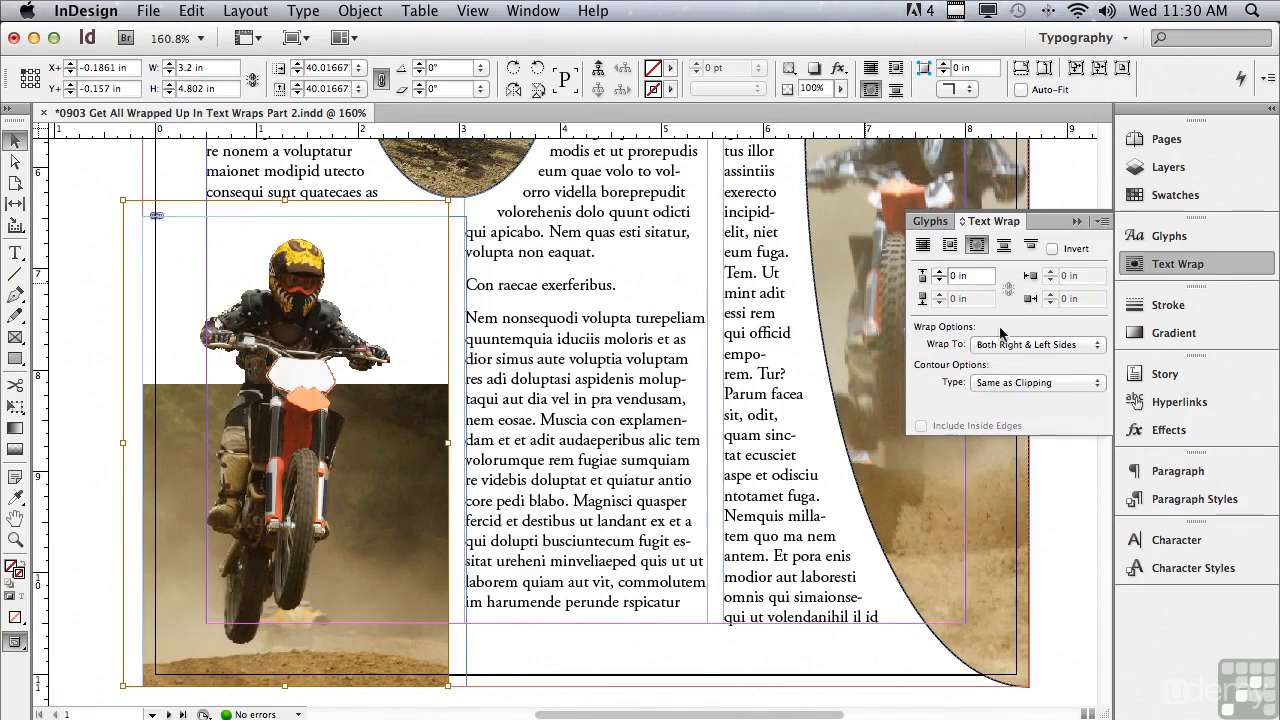
Step: Try Detect Edges as the biker image's contour type and settle on Photoshop Path with the Silo path
left_click(1025, 383)
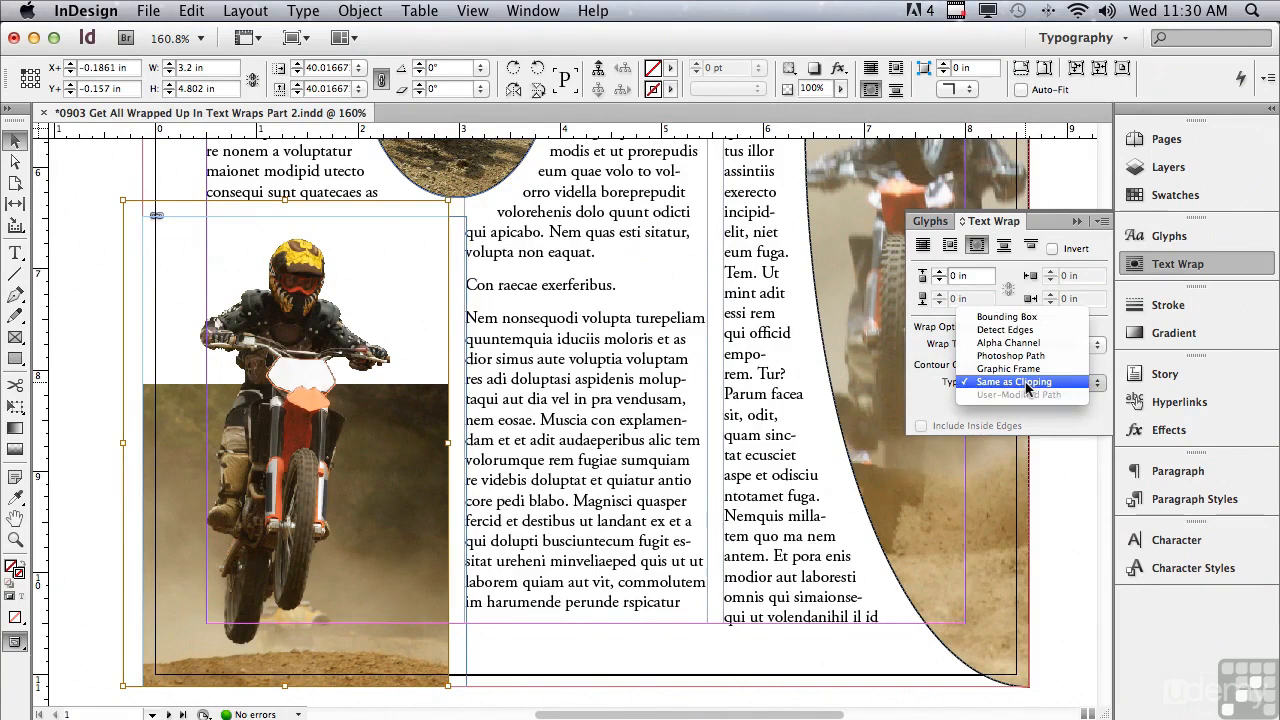
left_click(1013, 330)
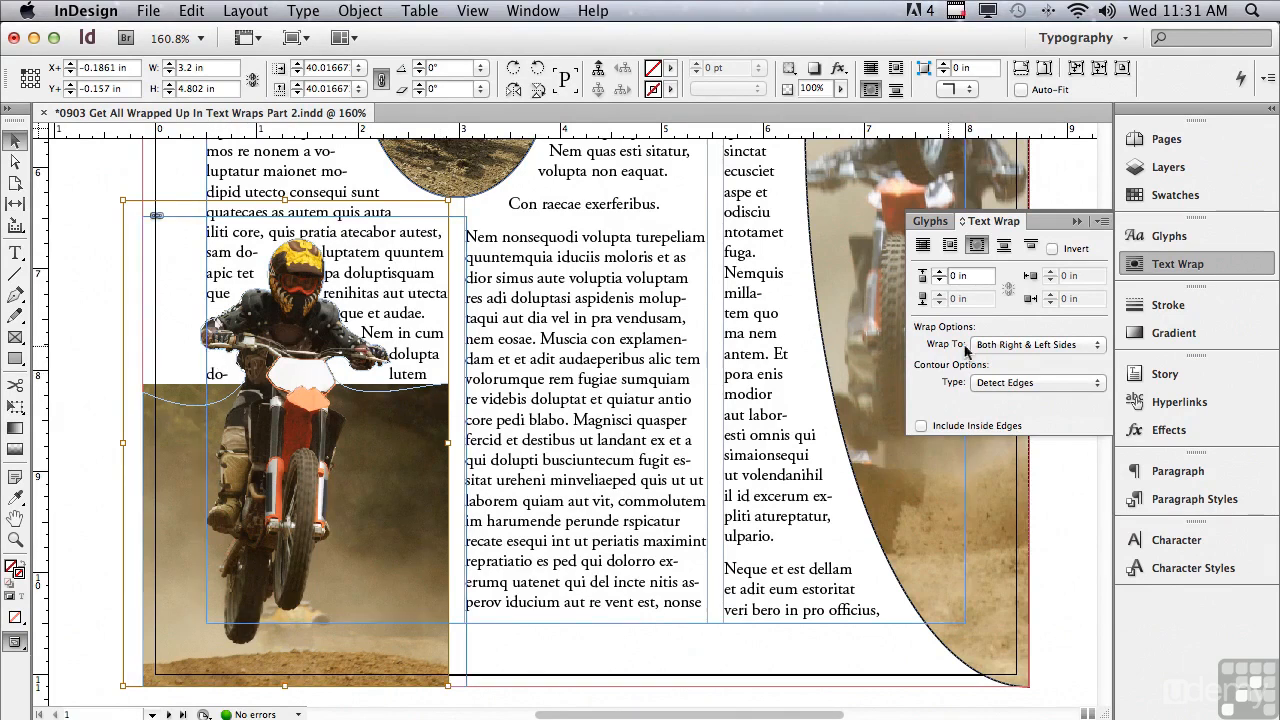
left_click(1006, 385)
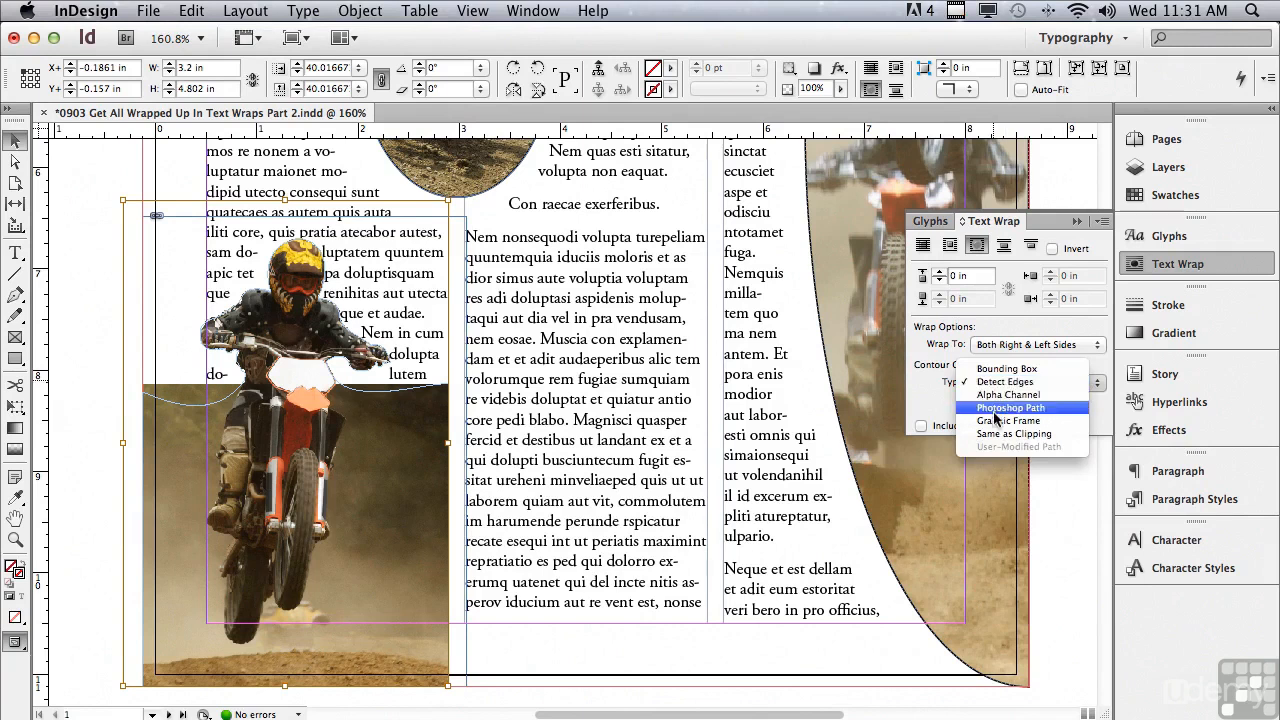
left_click(1010, 408)
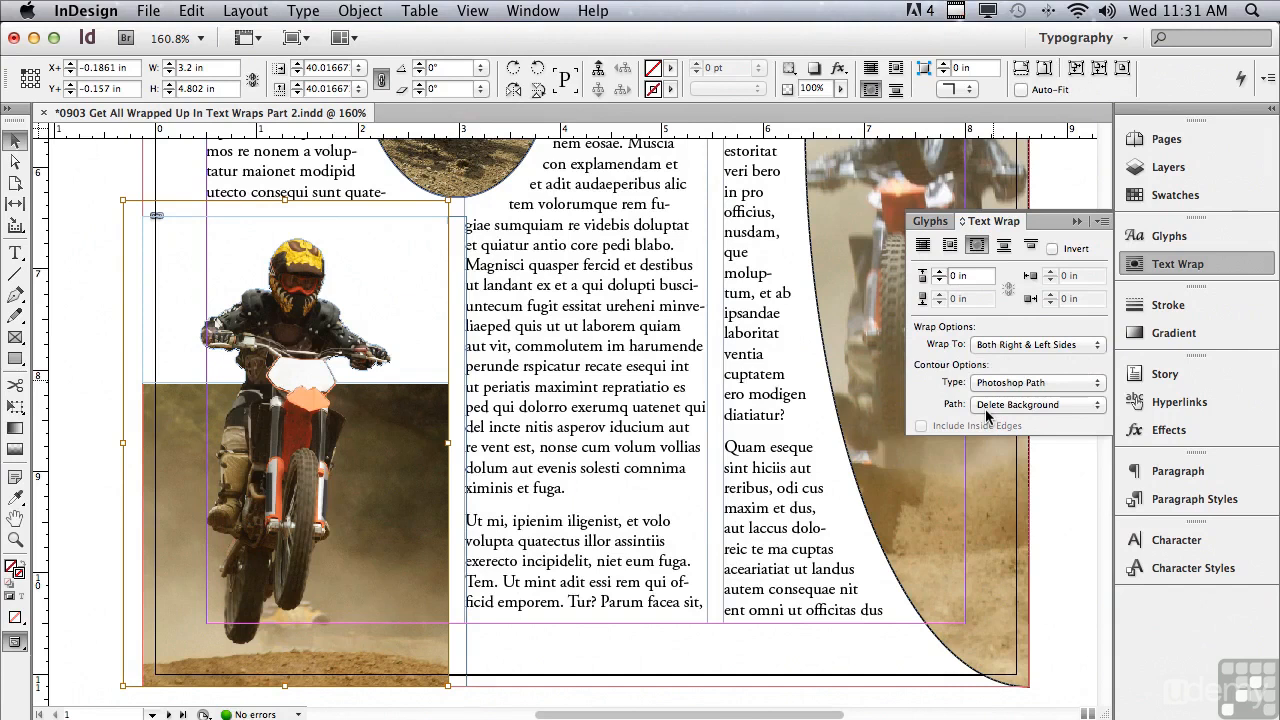
left_click(987, 407)
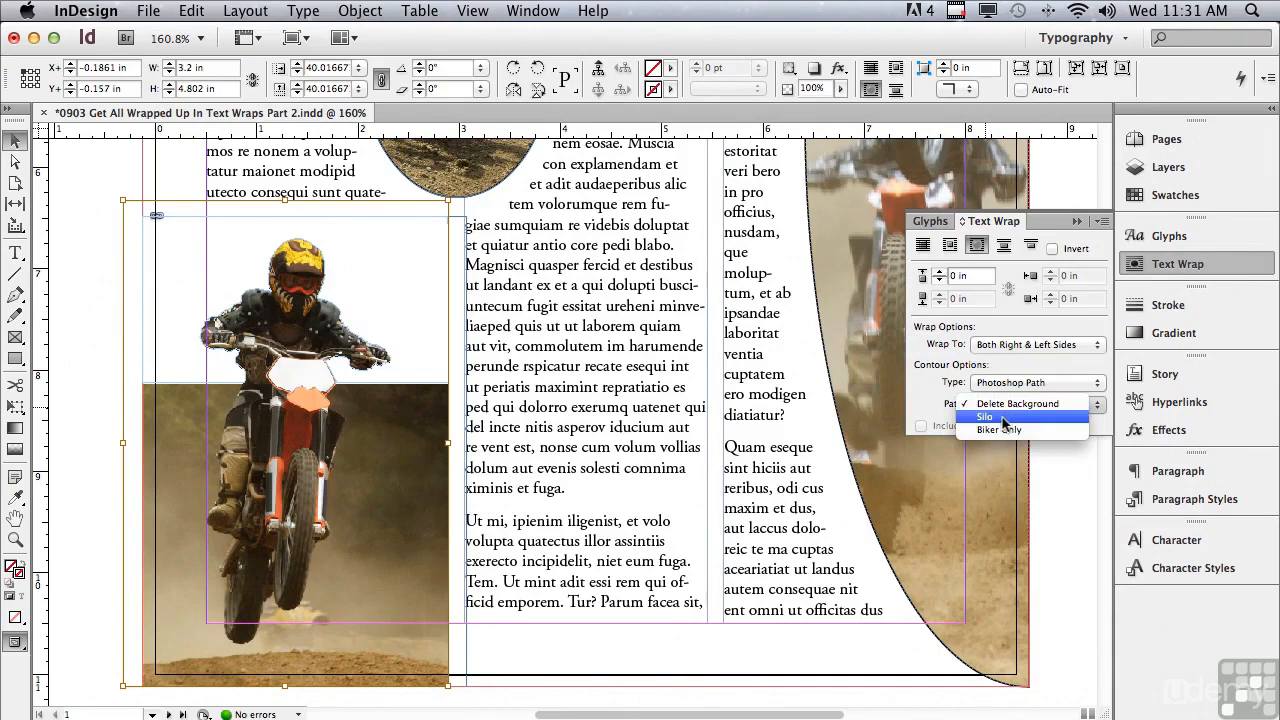
left_click(1002, 418)
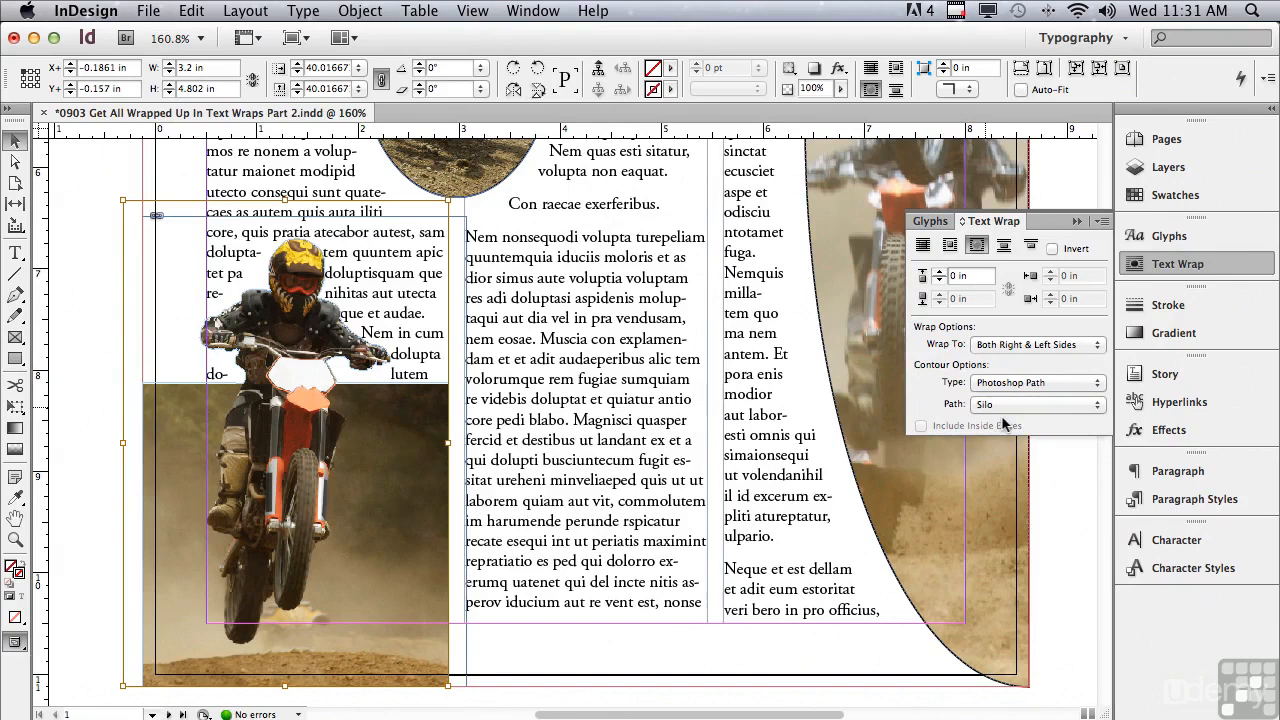
Step: Try the Biker Only path for the biker image's wrap contour and restore the Silo path
left_click(988, 406)
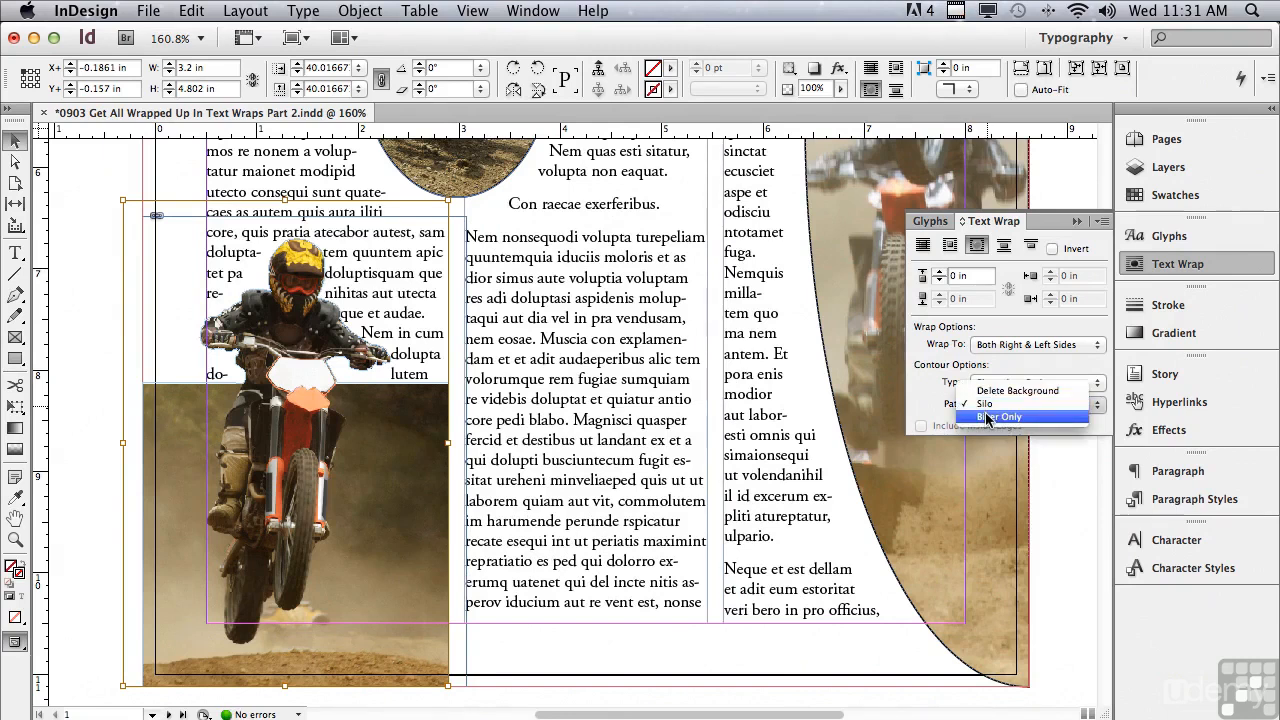
left_click(988, 417)
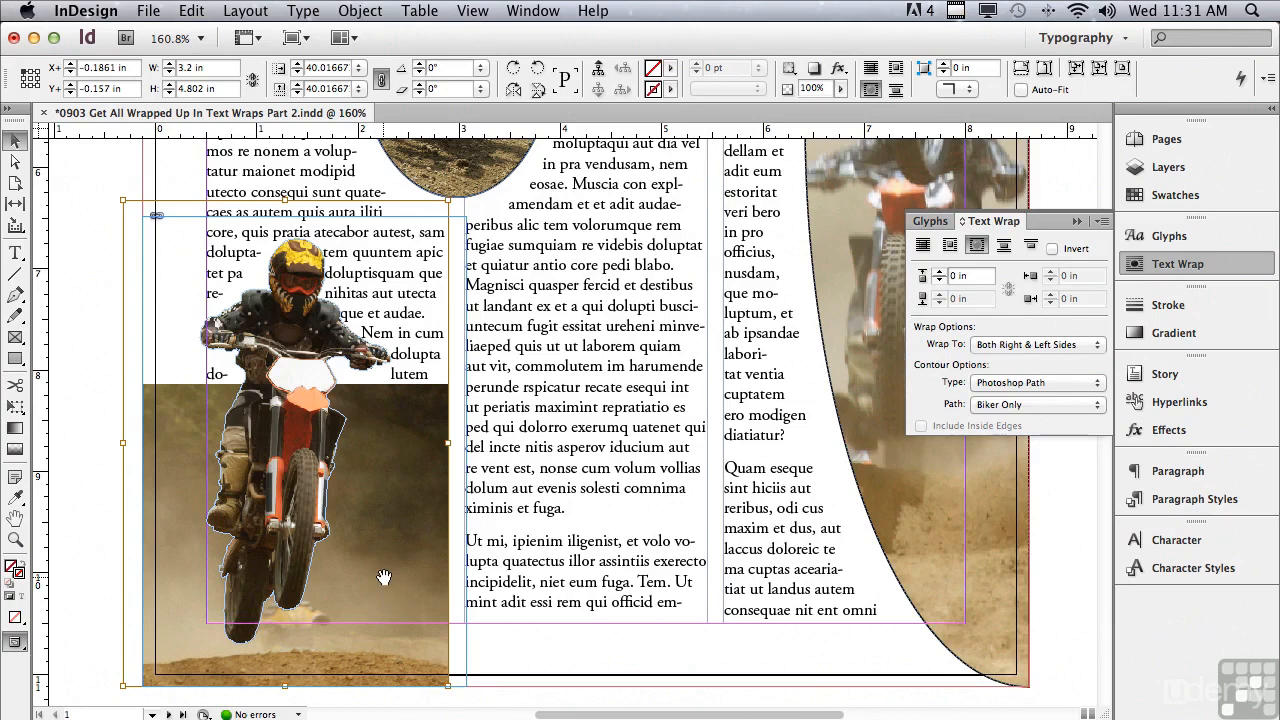
left_click(996, 404)
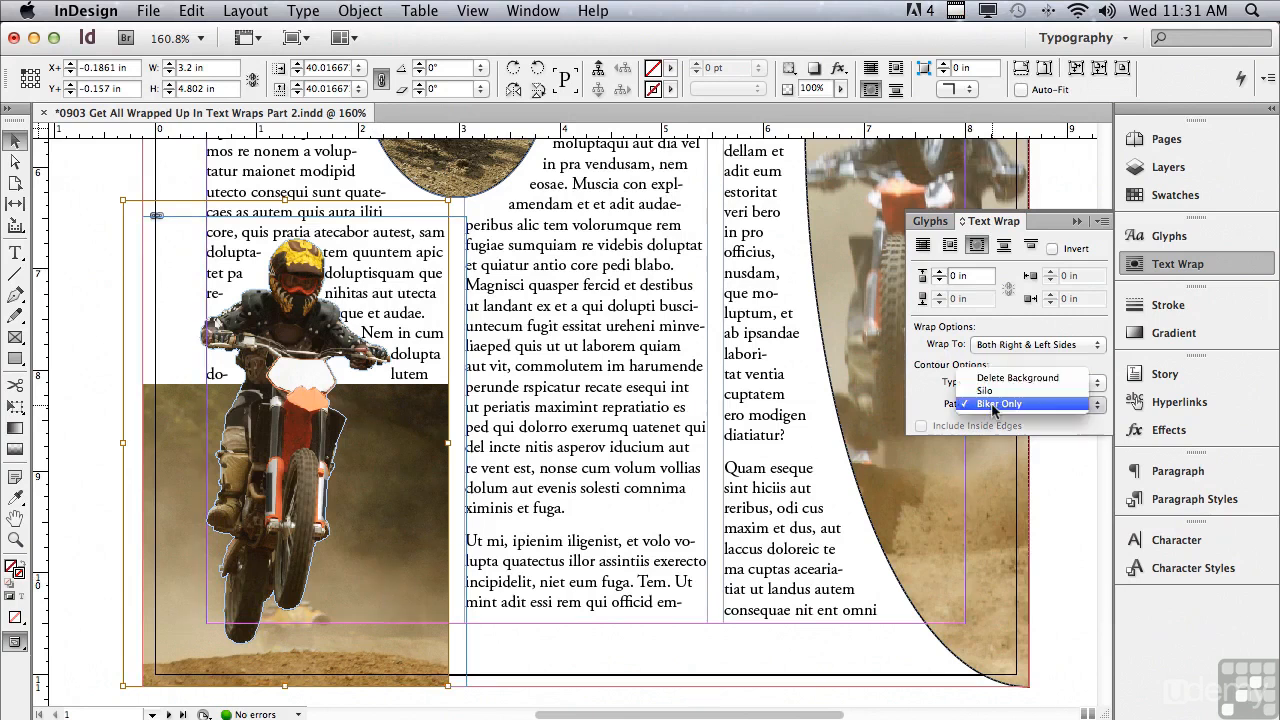
left_click(987, 392)
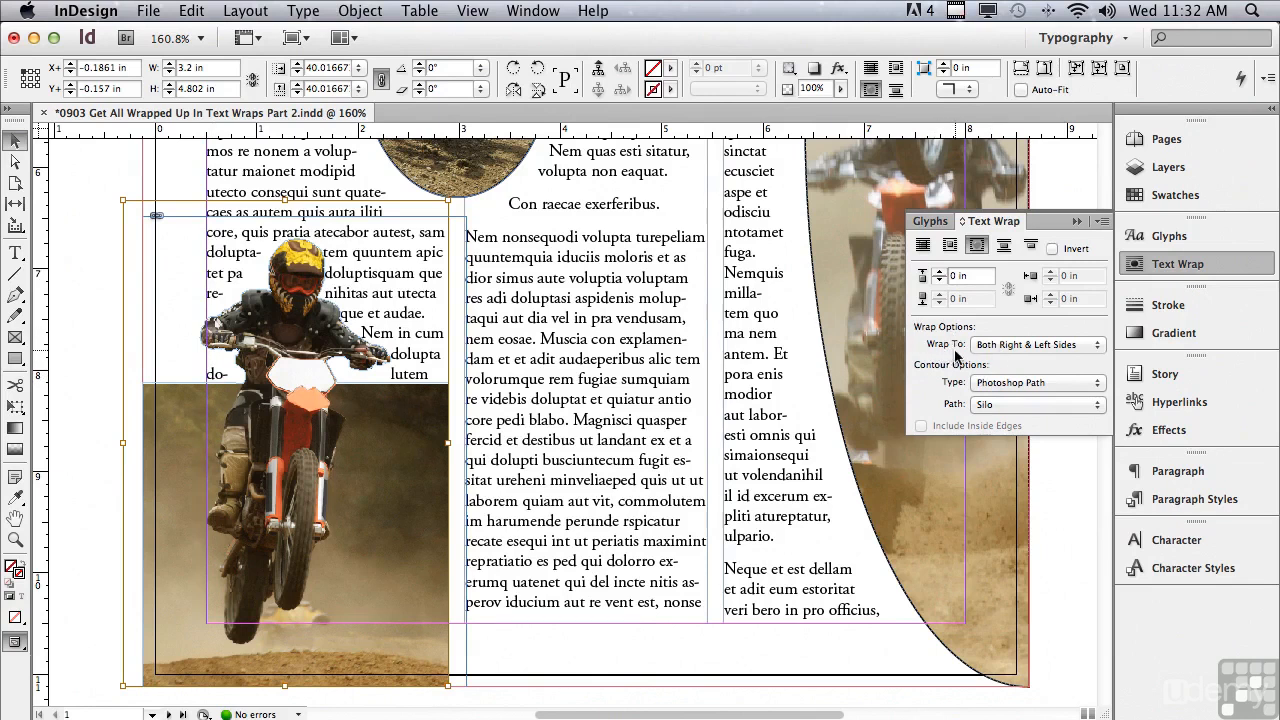
Step: Try wrapping to the Right Side of the biker image, settle on Largest Area, and set the wrap offset to 0.125 in
left_click(996, 346)
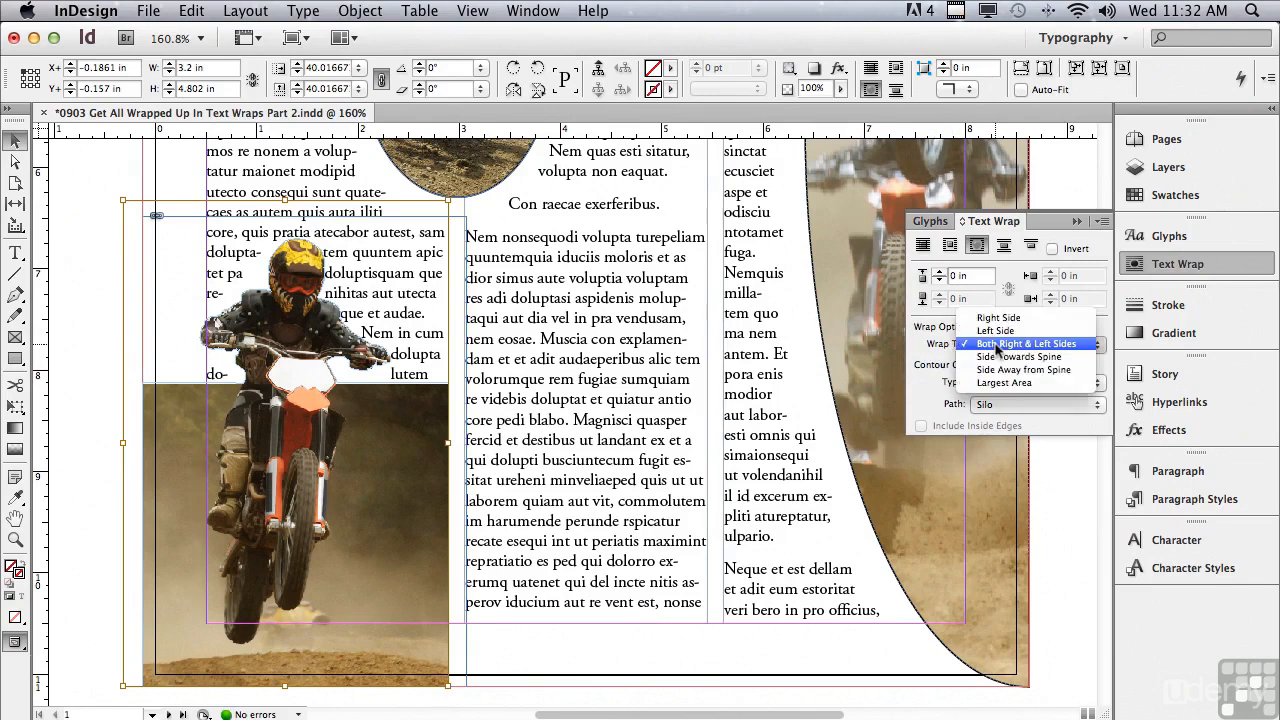
left_click(997, 318)
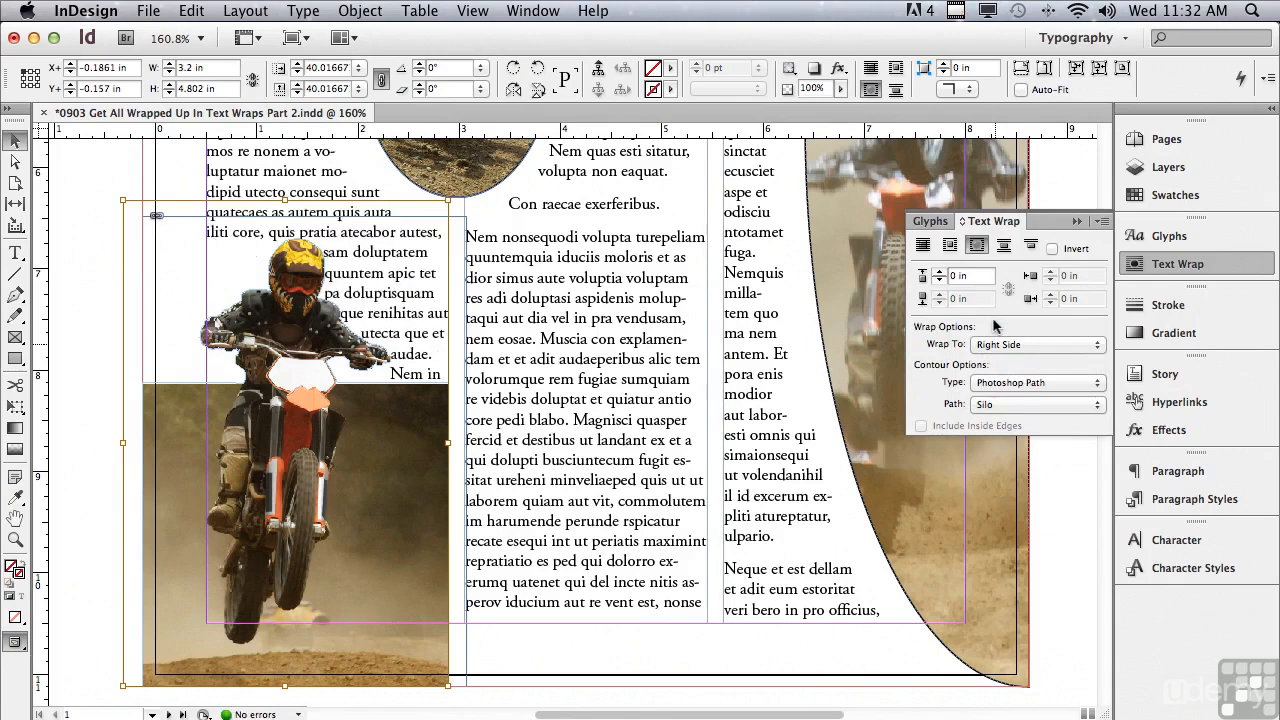
left_click(997, 345)
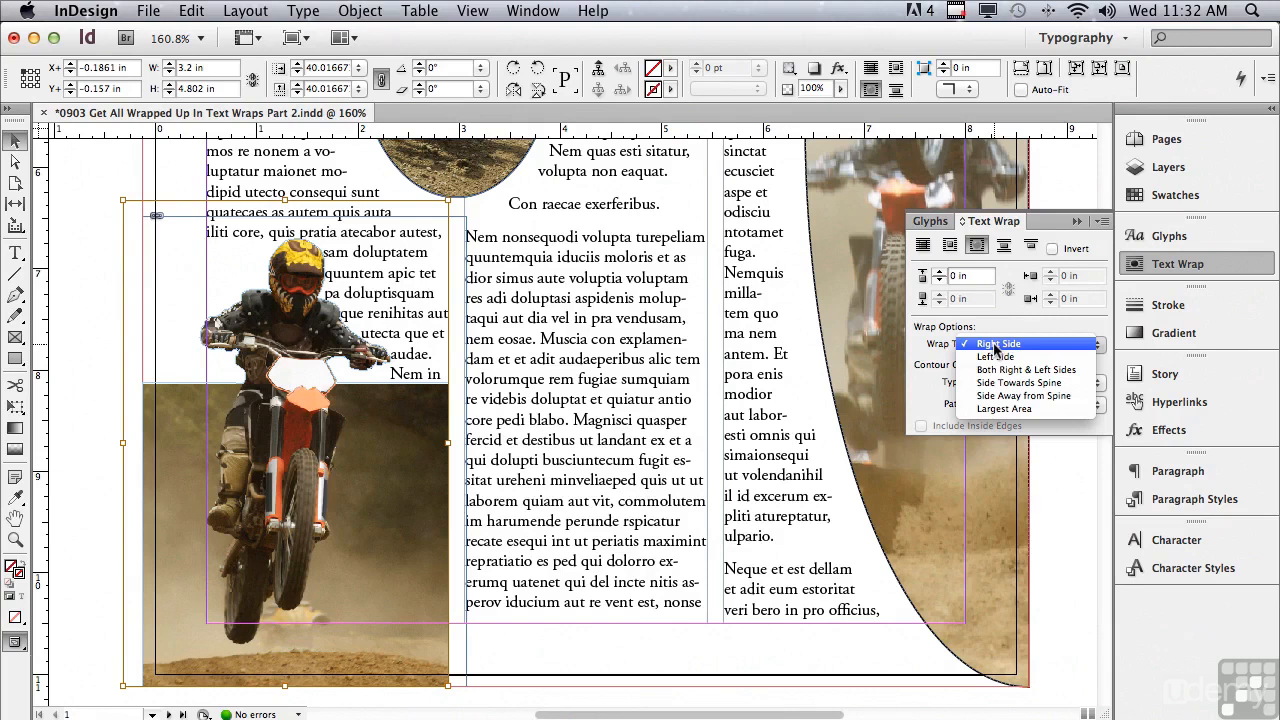
left_click(992, 410)
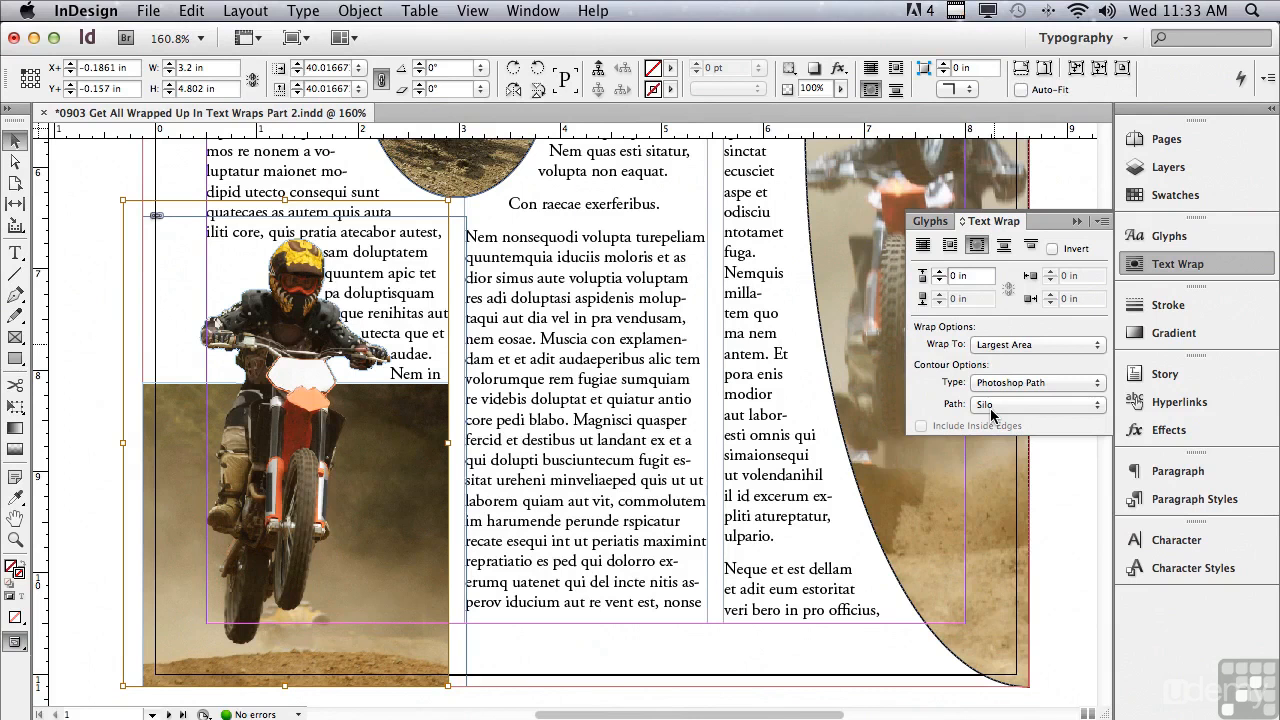
left_click(938, 270)
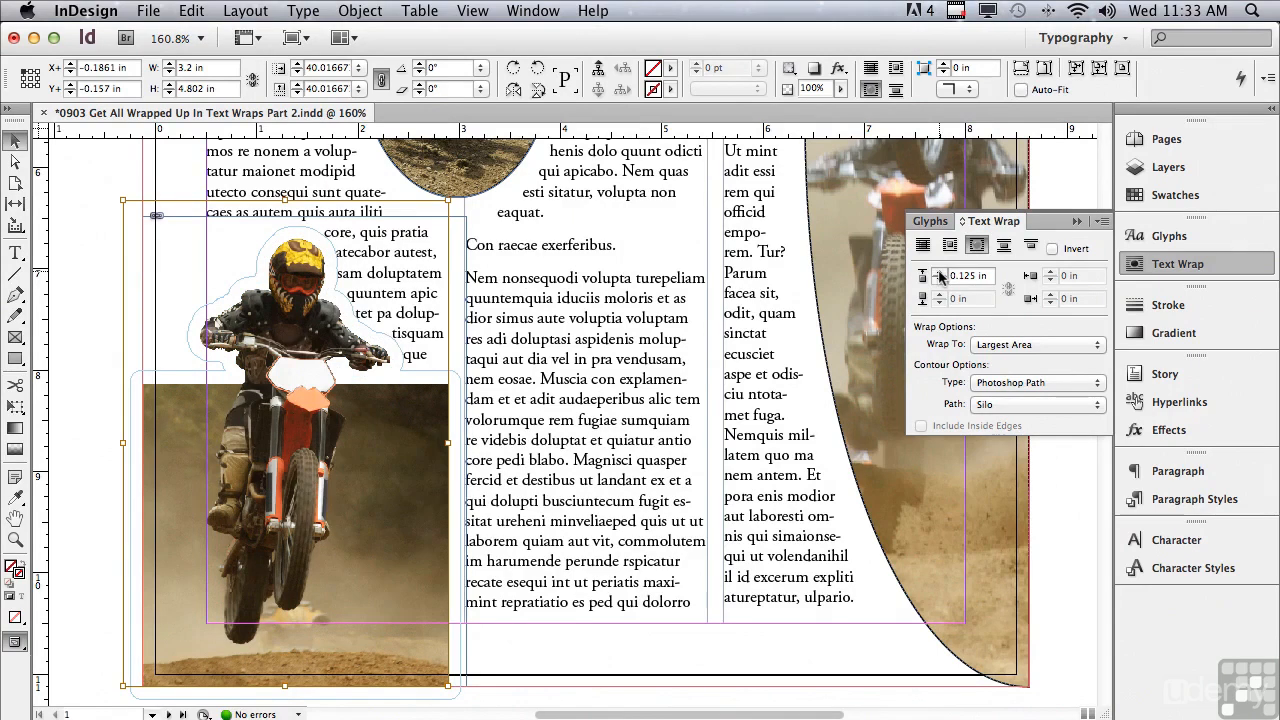
left_click(983, 345)
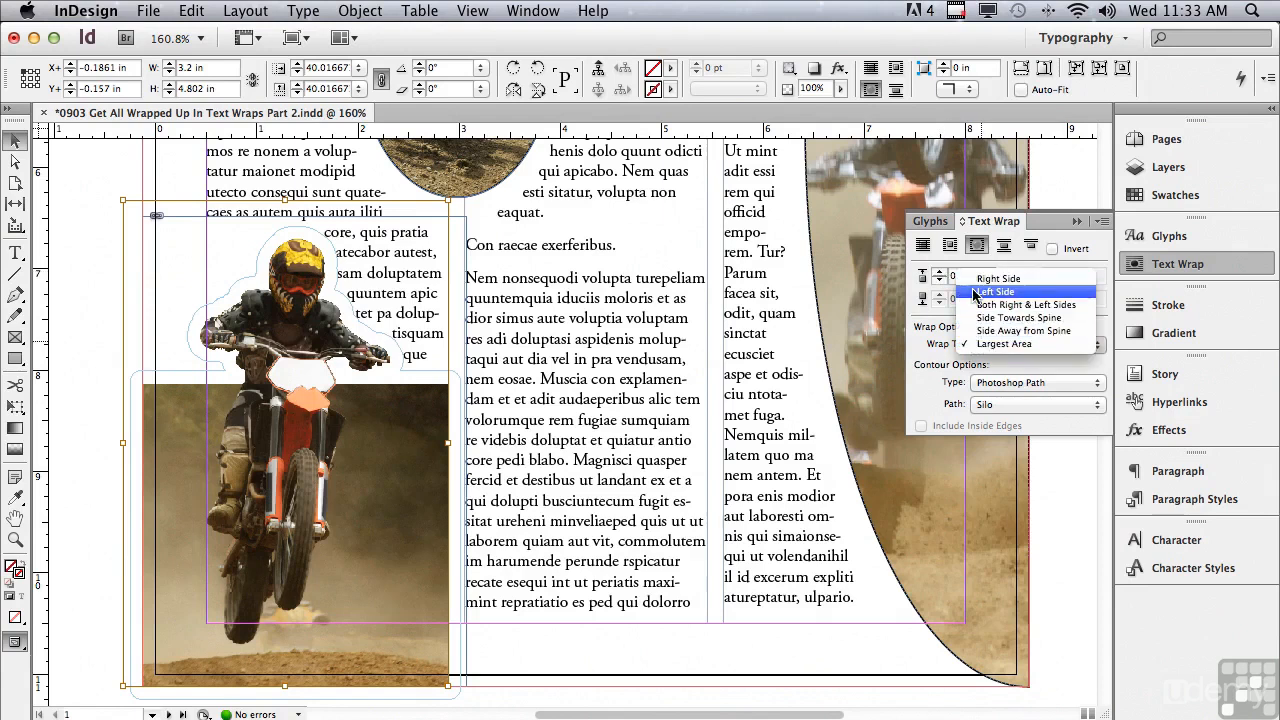
left_click(879, 304)
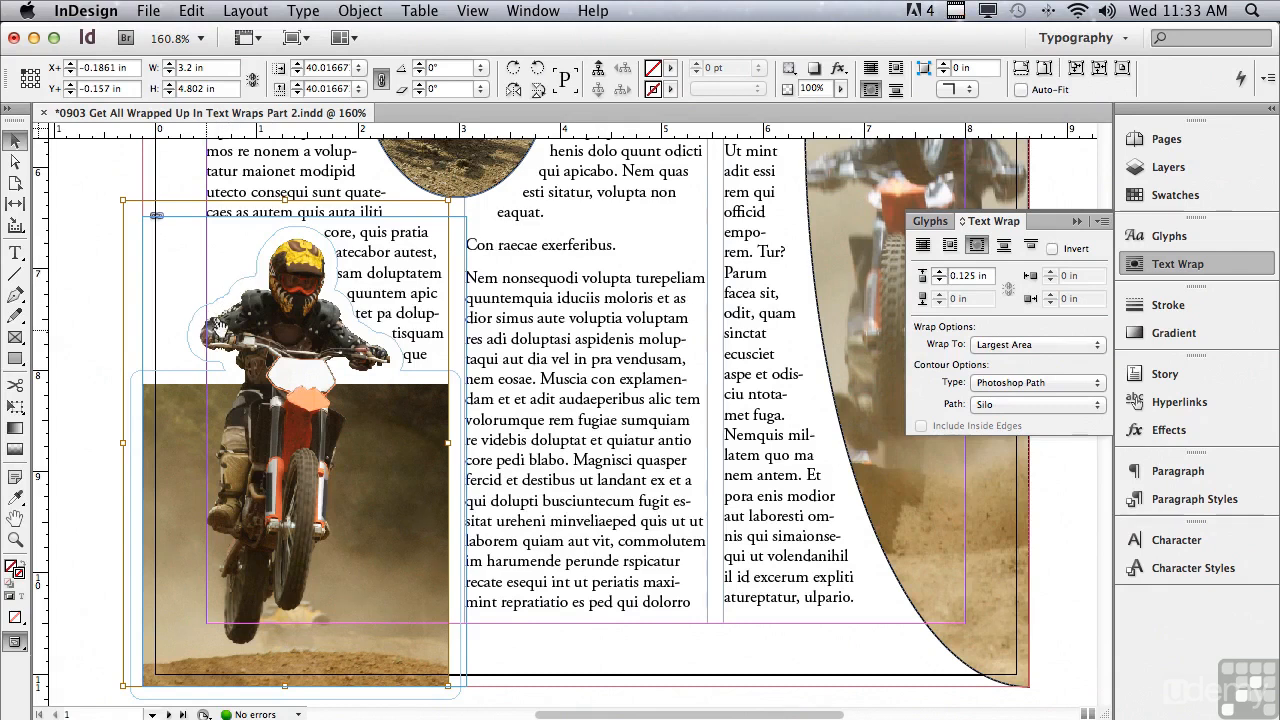
left_click(997, 346)
left_click(995, 346)
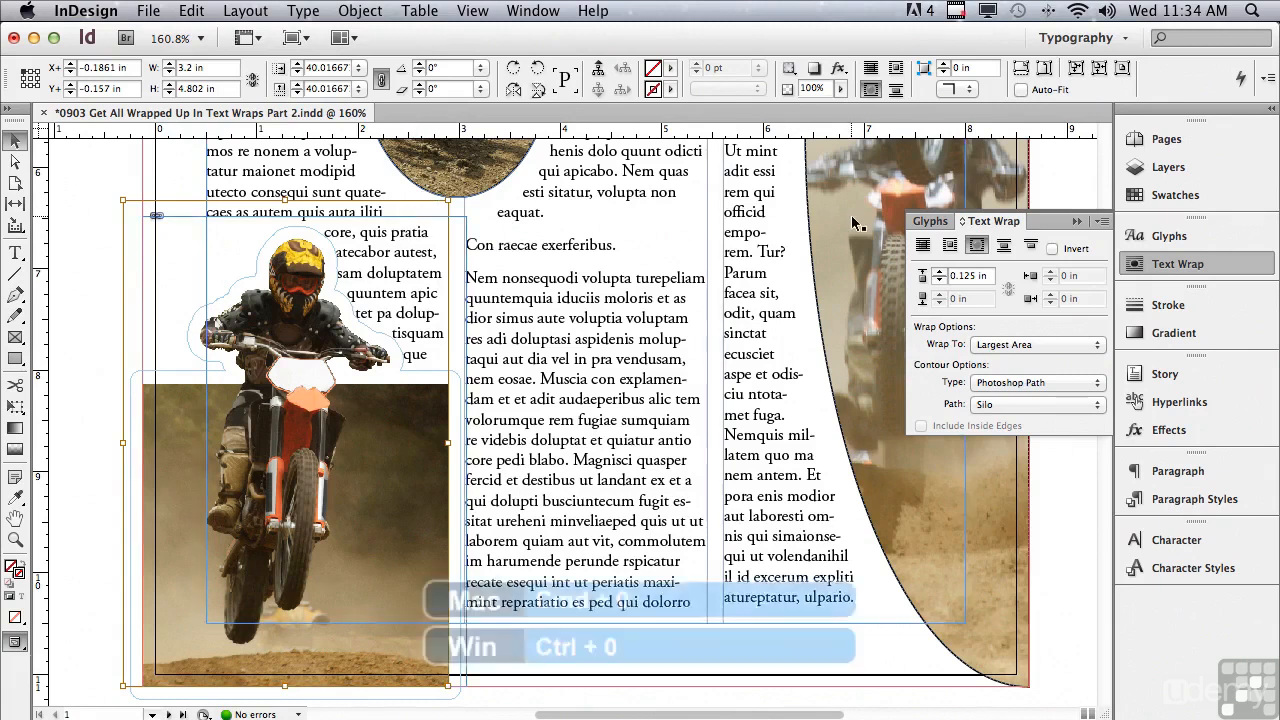
Step: Make the "Biker Headline Does Not Wrap." text frame ignore text wrap, comparing the preview with the option off and on
key("ctrl+0")
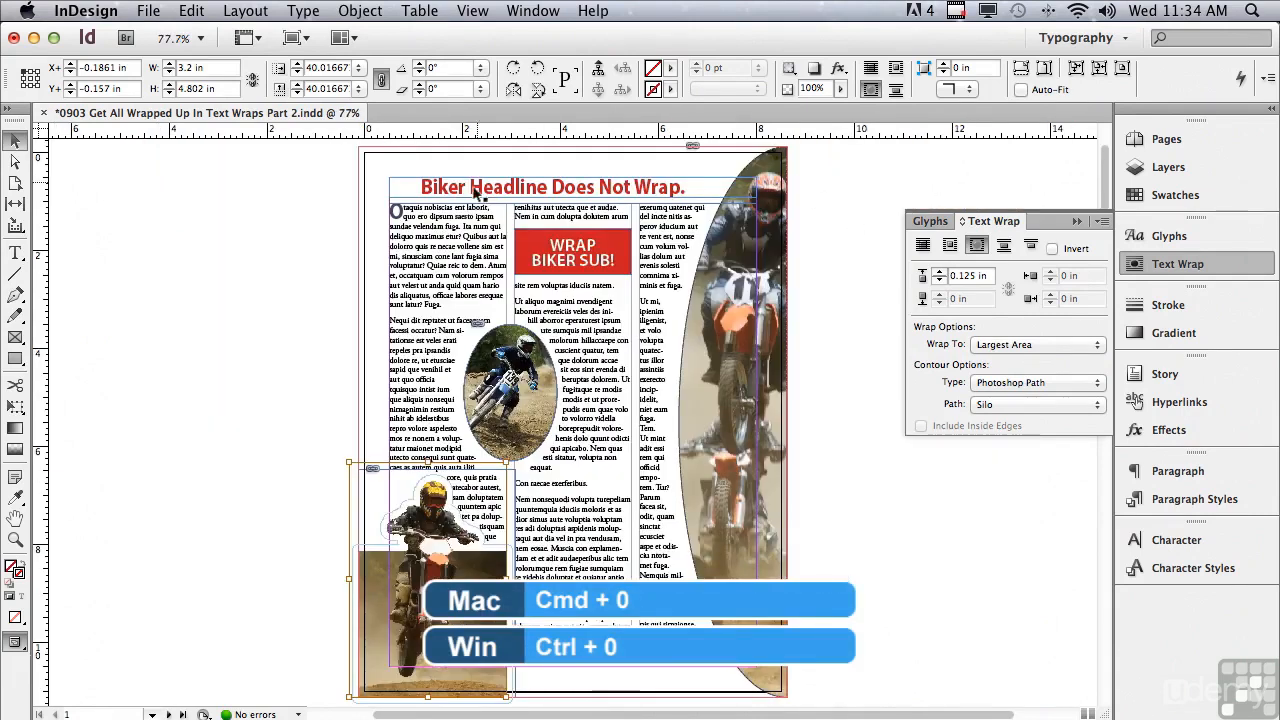
left_click(421, 191)
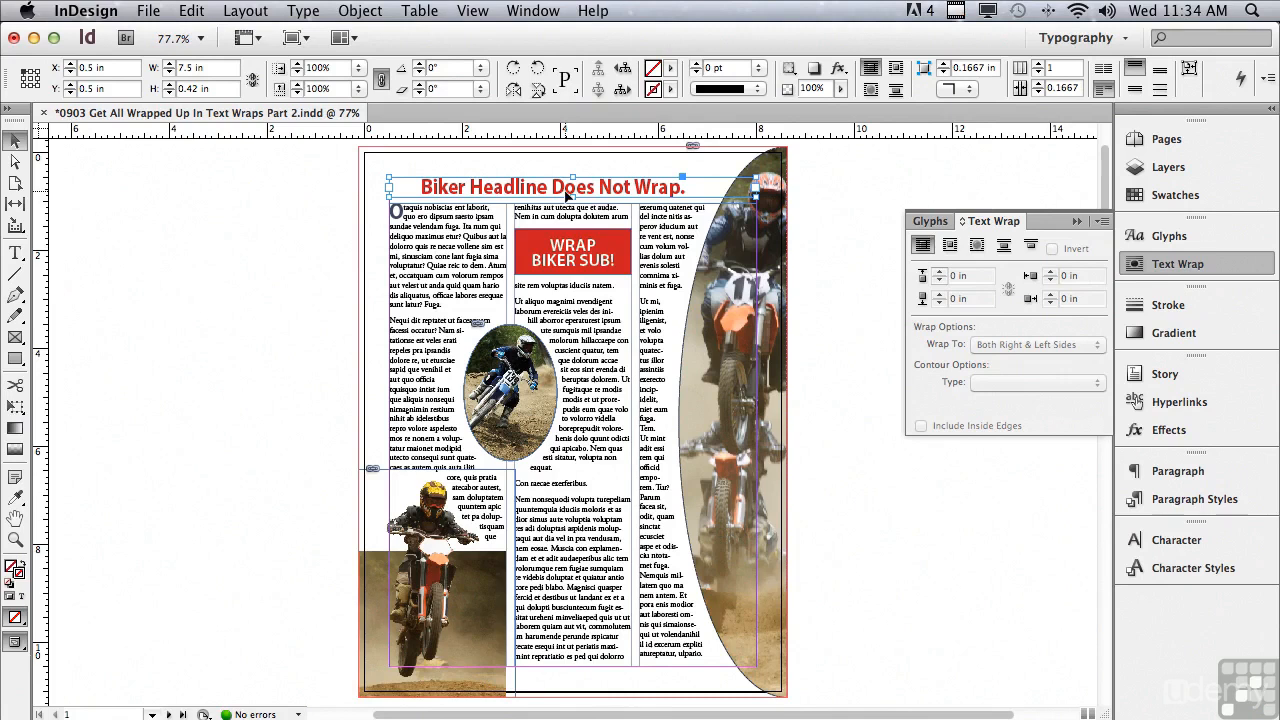
left_click(359, 12)
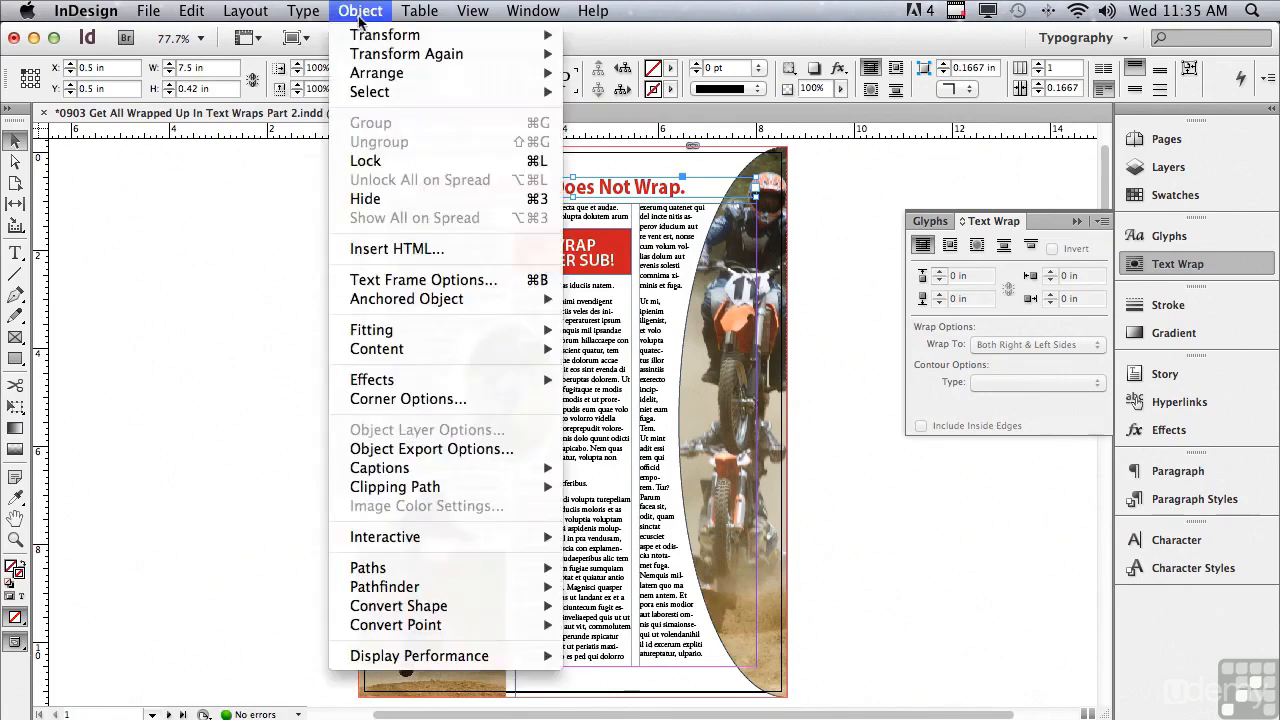
left_click(378, 281)
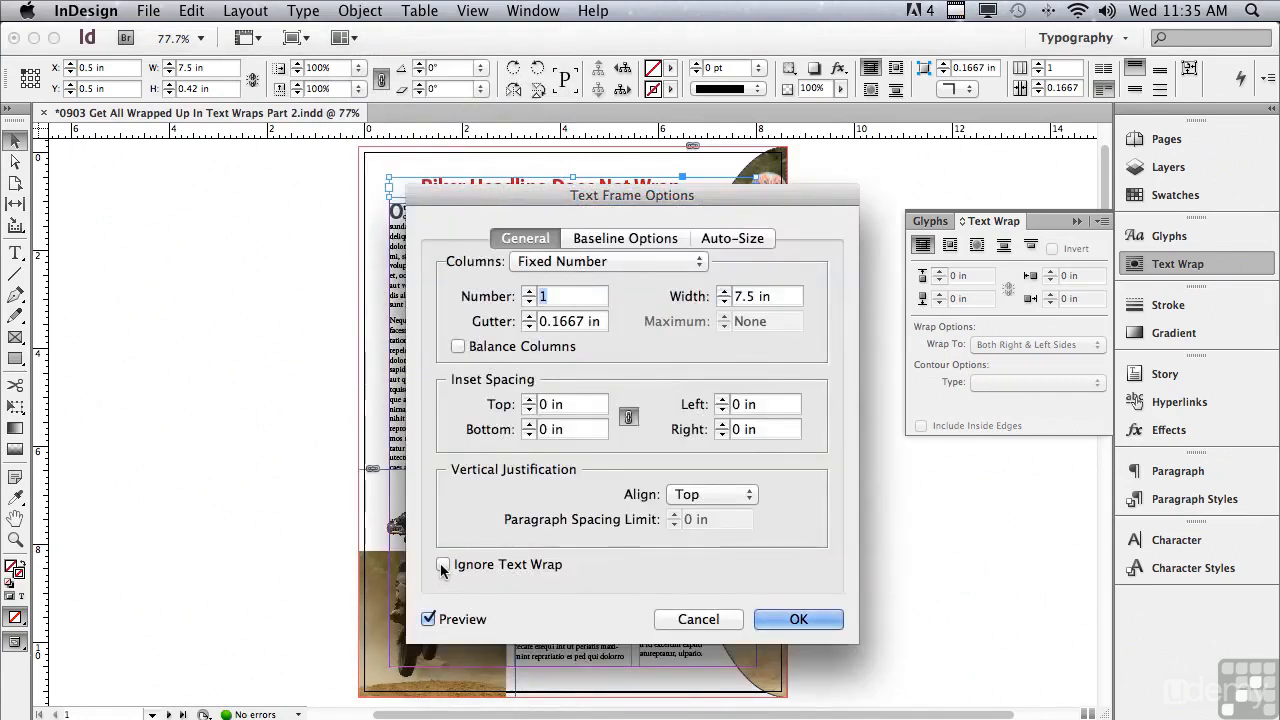
left_click(443, 566)
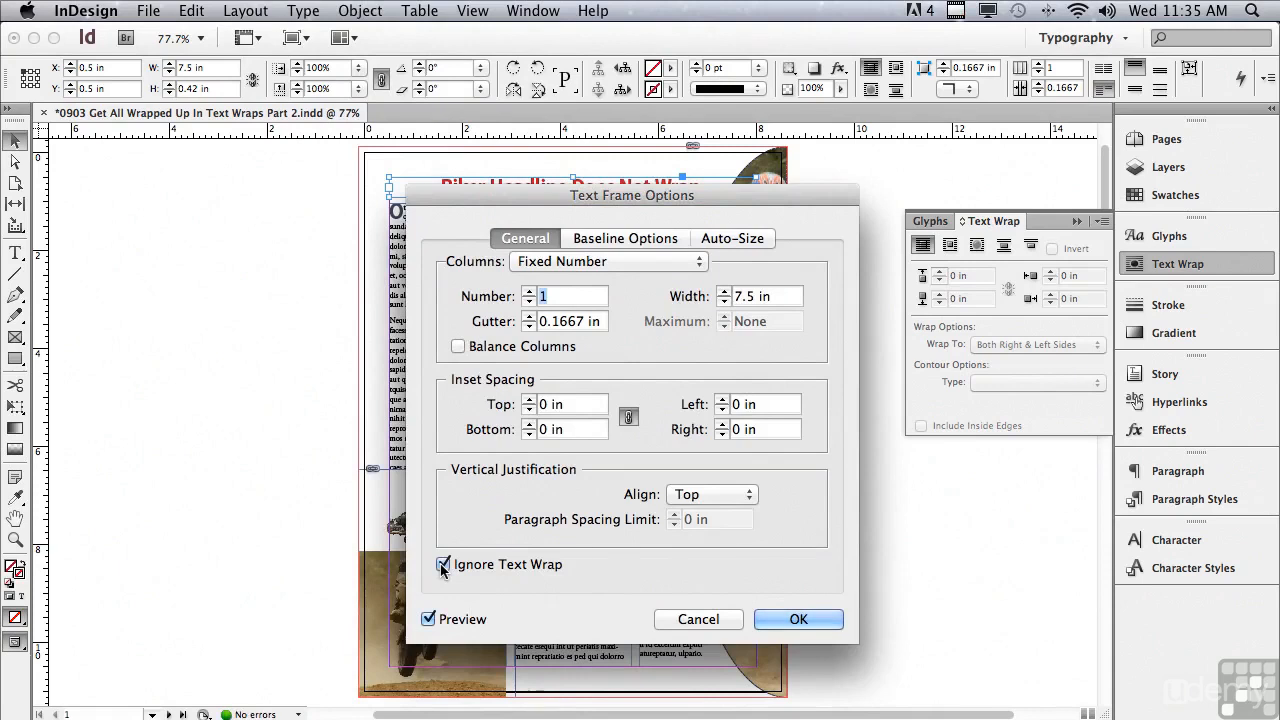
left_click_drag(479, 200, 848, 237)
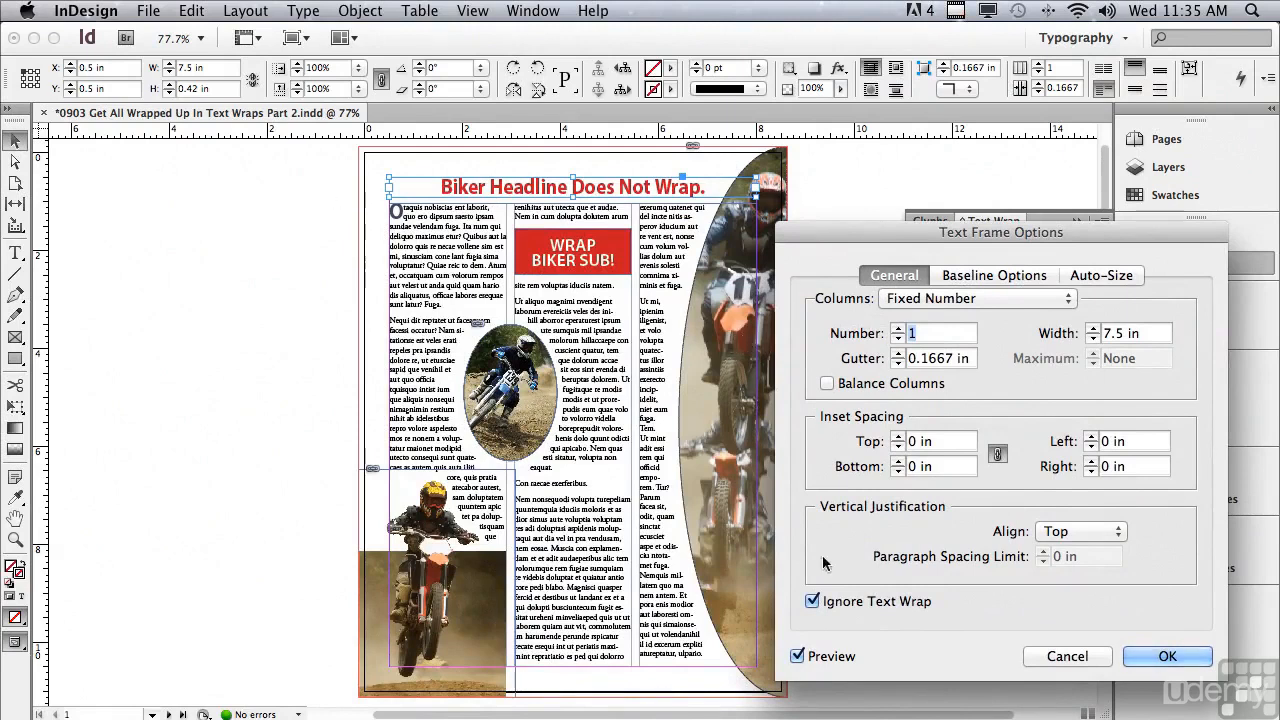
left_click(813, 602)
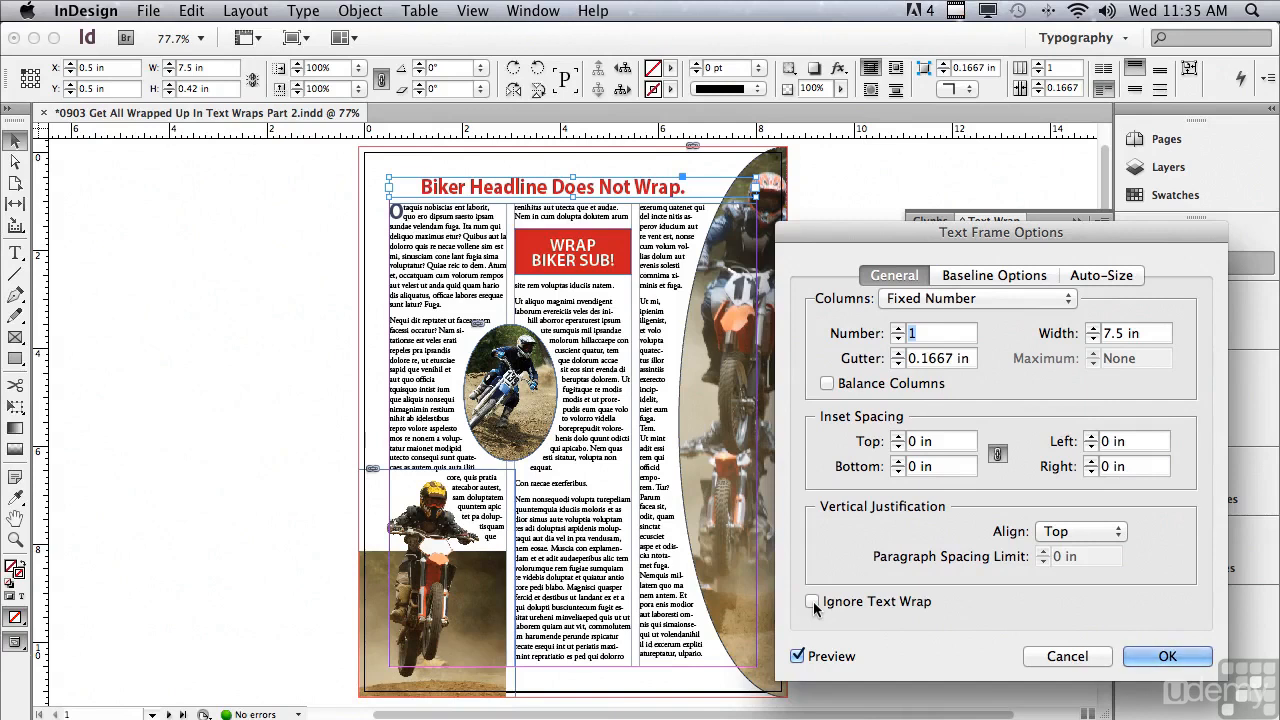
left_click(812, 602)
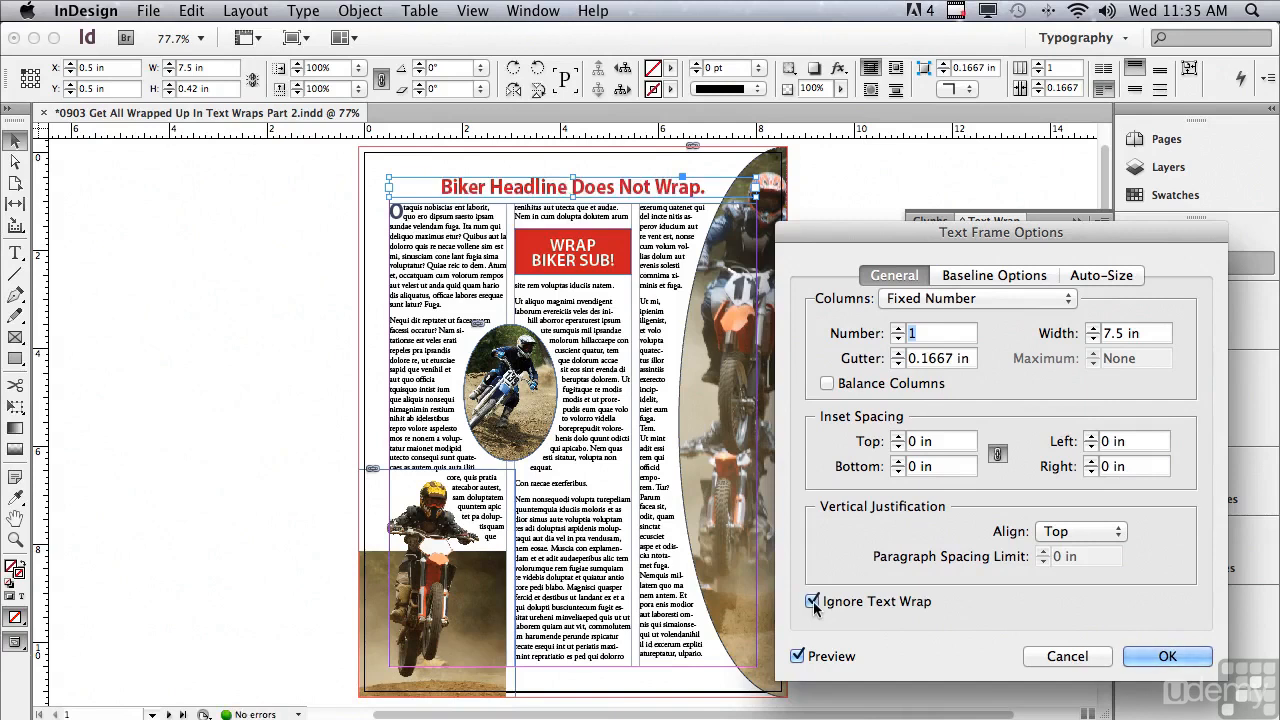
left_click(1132, 662)
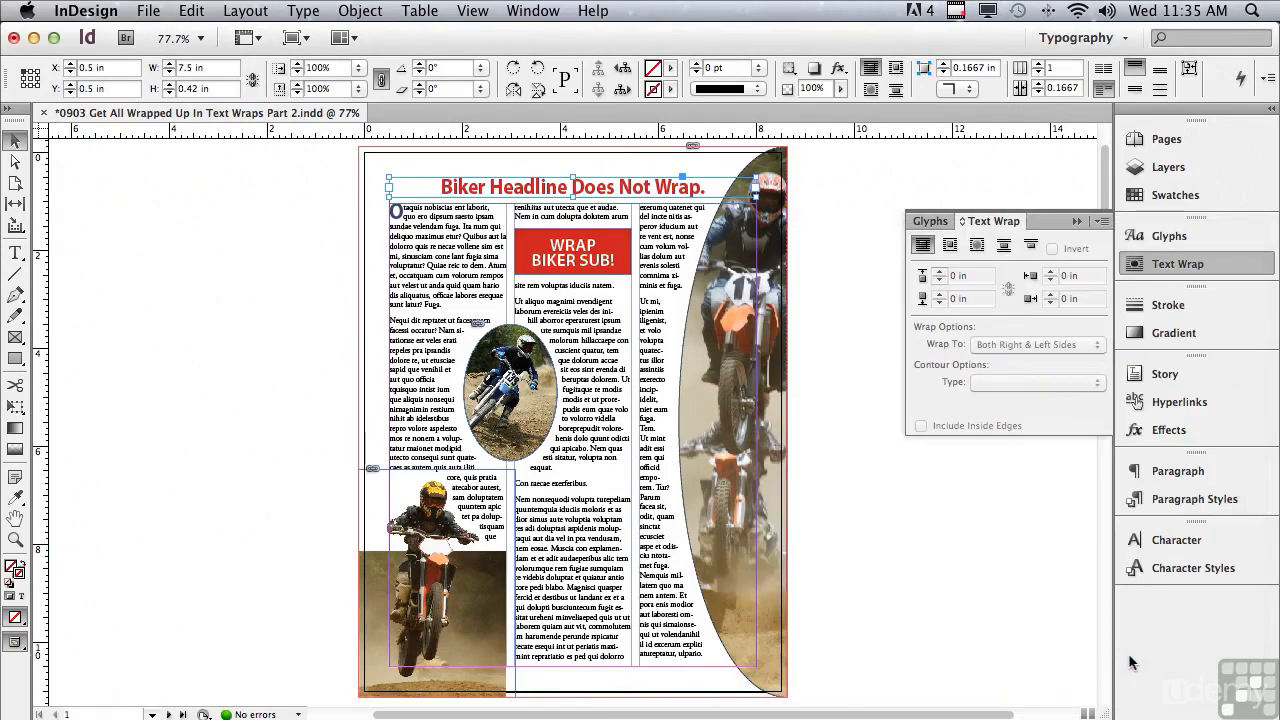